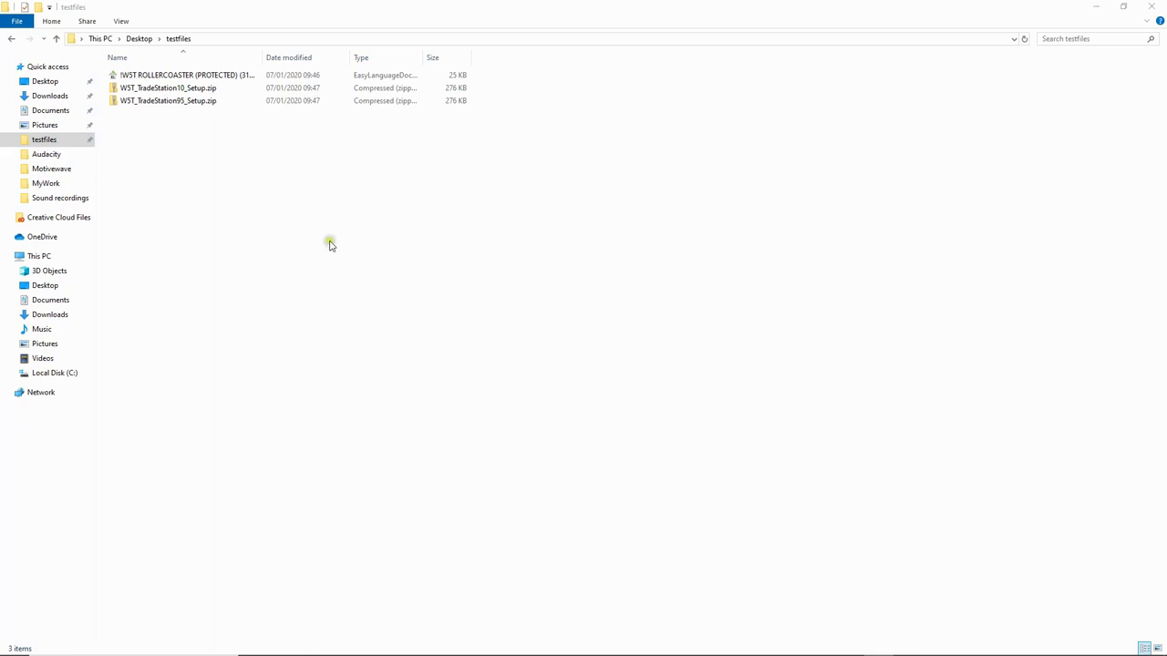
# Run the TradeStation 10 setup from W5T_TradeStation10_Setup.zip past SmartScreen and UAC, and complete the installation
pyautogui.doubleClick(209, 89)
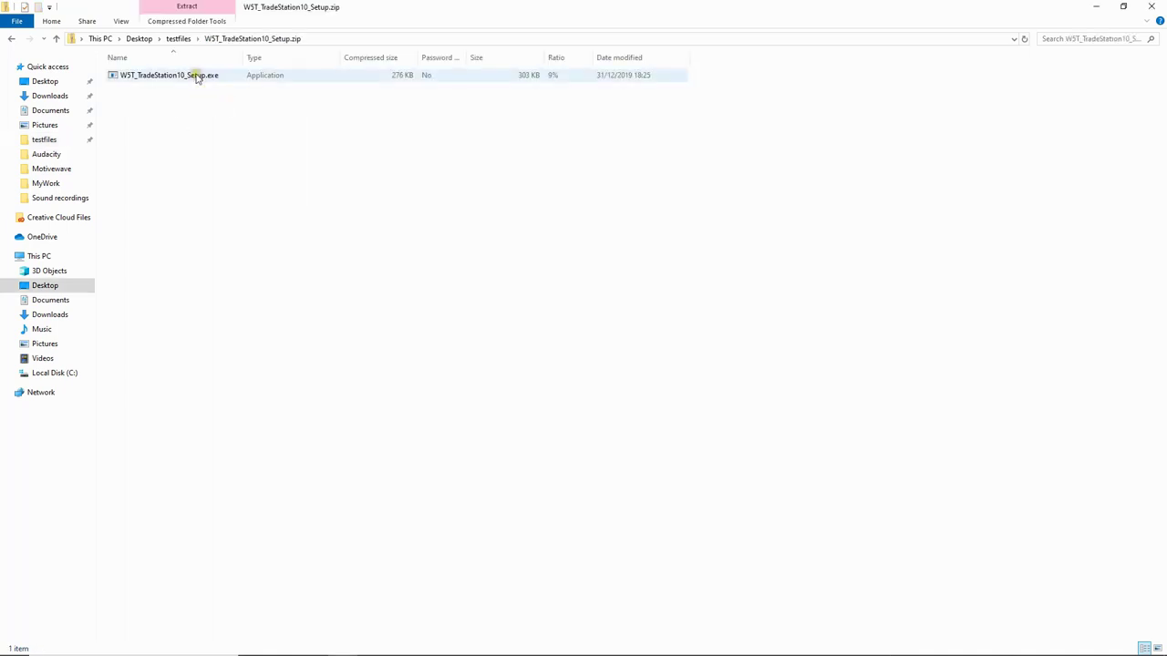
pyautogui.click(196, 78)
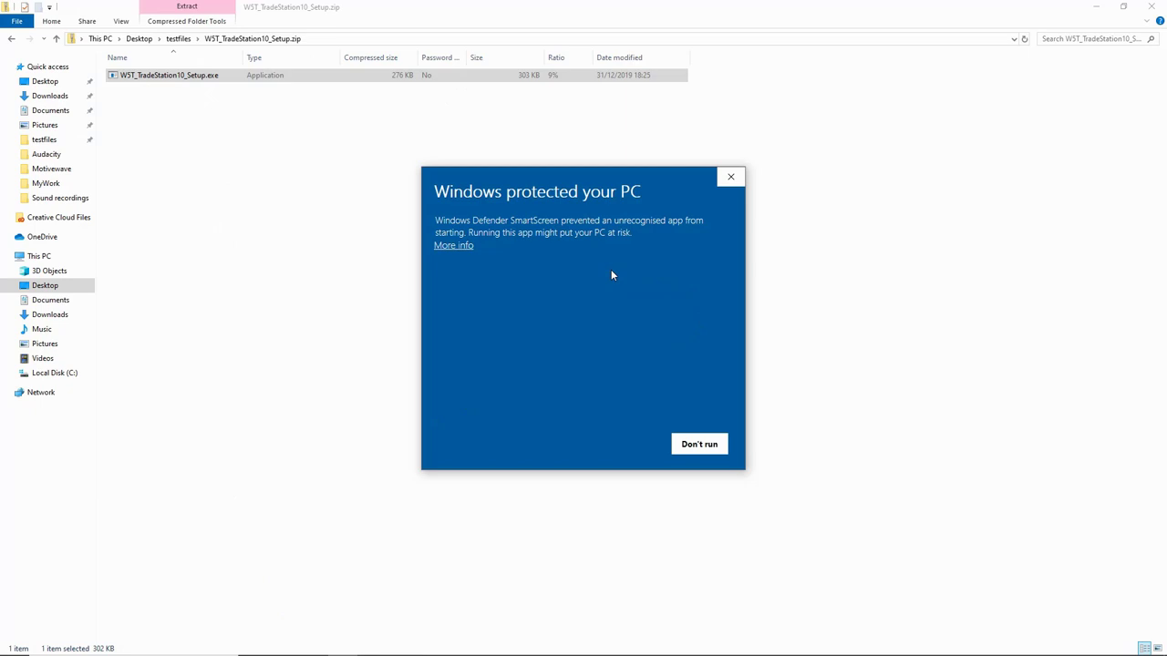
pyautogui.click(449, 247)
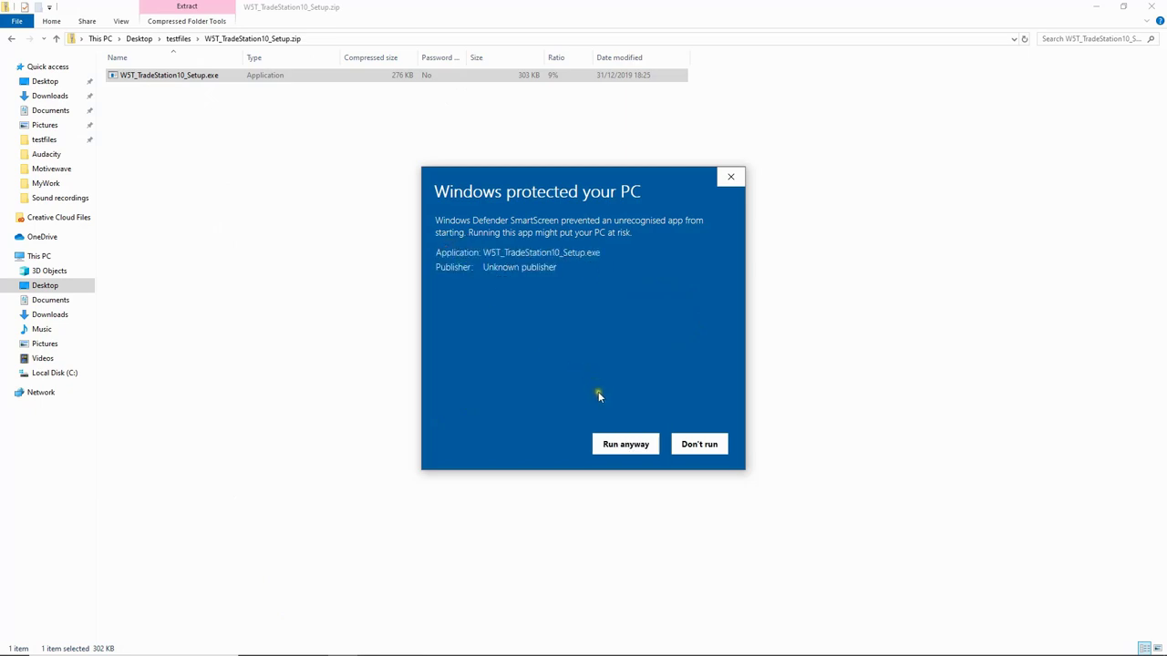
pyautogui.click(630, 442)
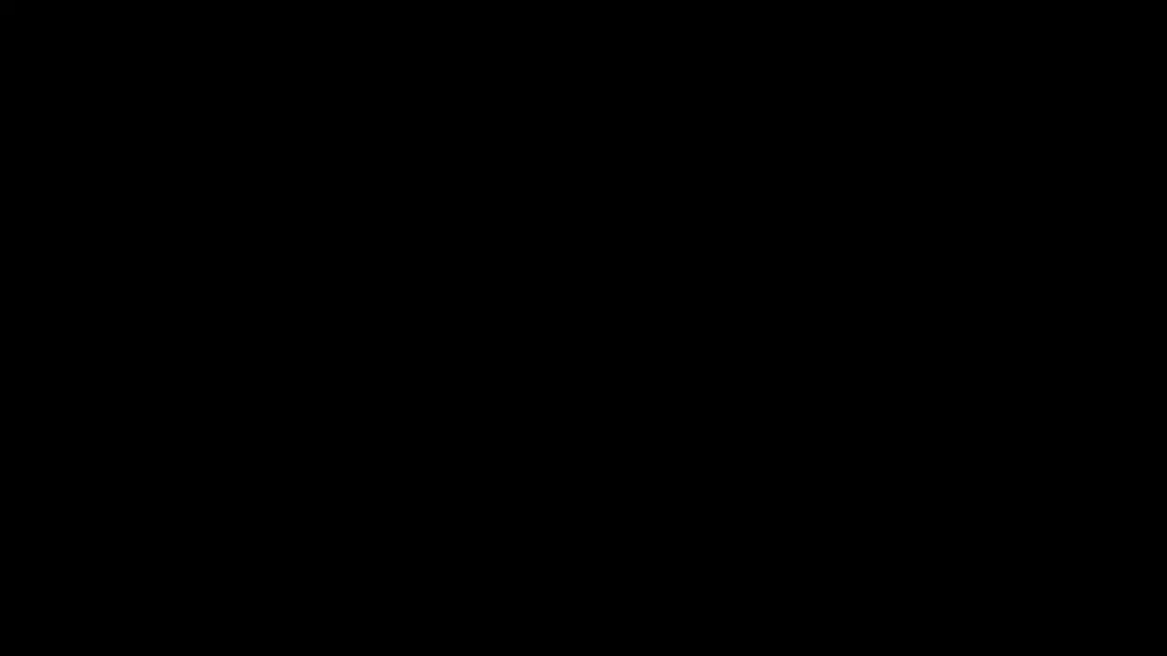
pyautogui.click(506, 410)
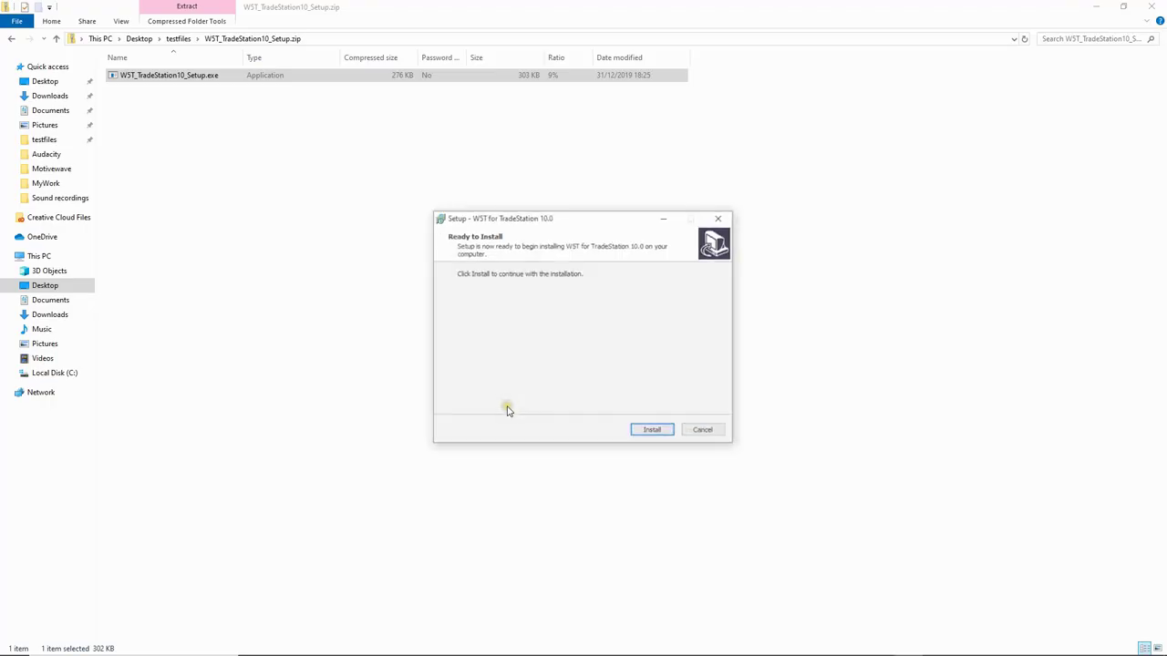
pyautogui.click(653, 431)
pyautogui.click(653, 430)
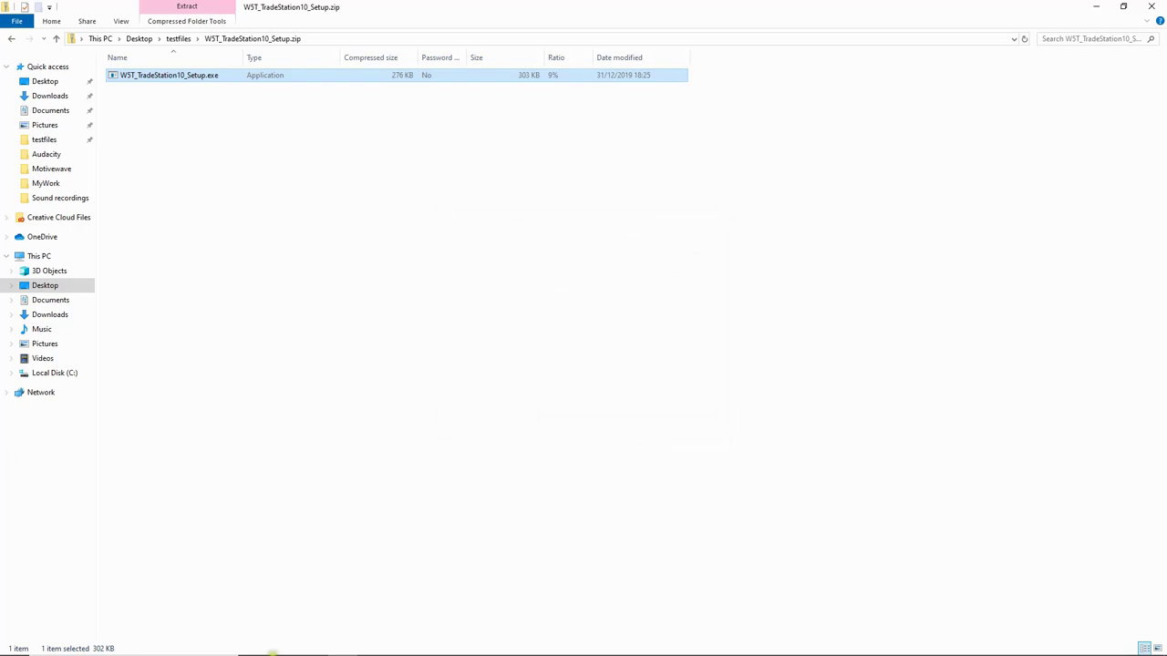
# Highlight the Customer Number in Help > About TradeStation (version 10.0 Update 42), then close it
pyautogui.moveTo(269, 654)
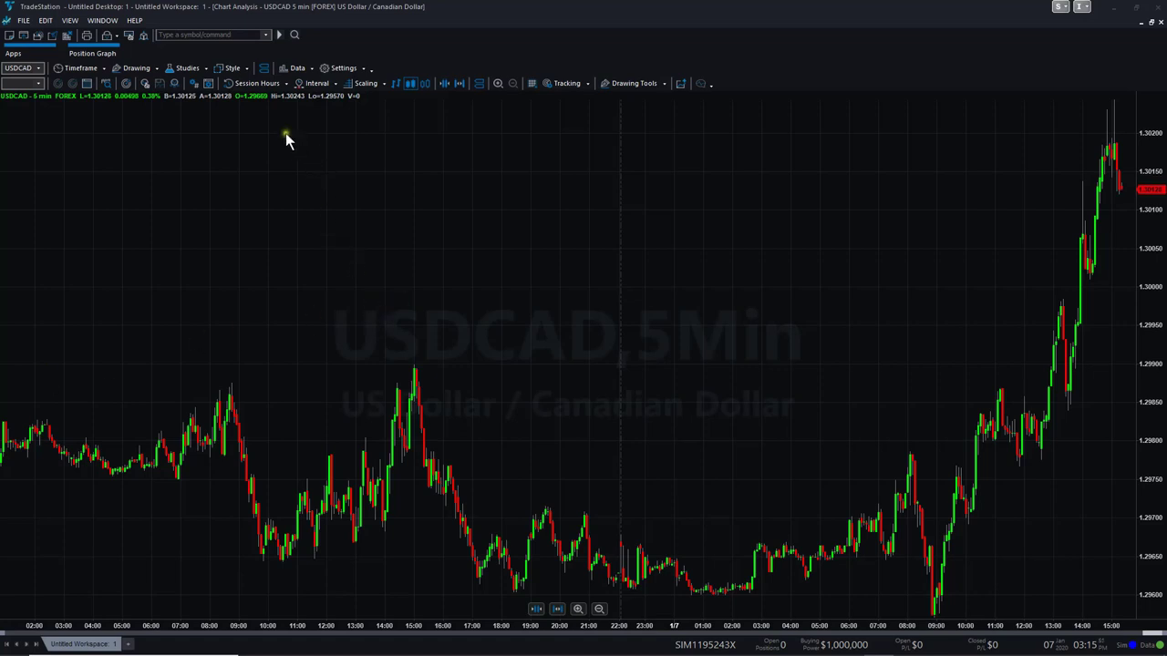
pyautogui.click(134, 20)
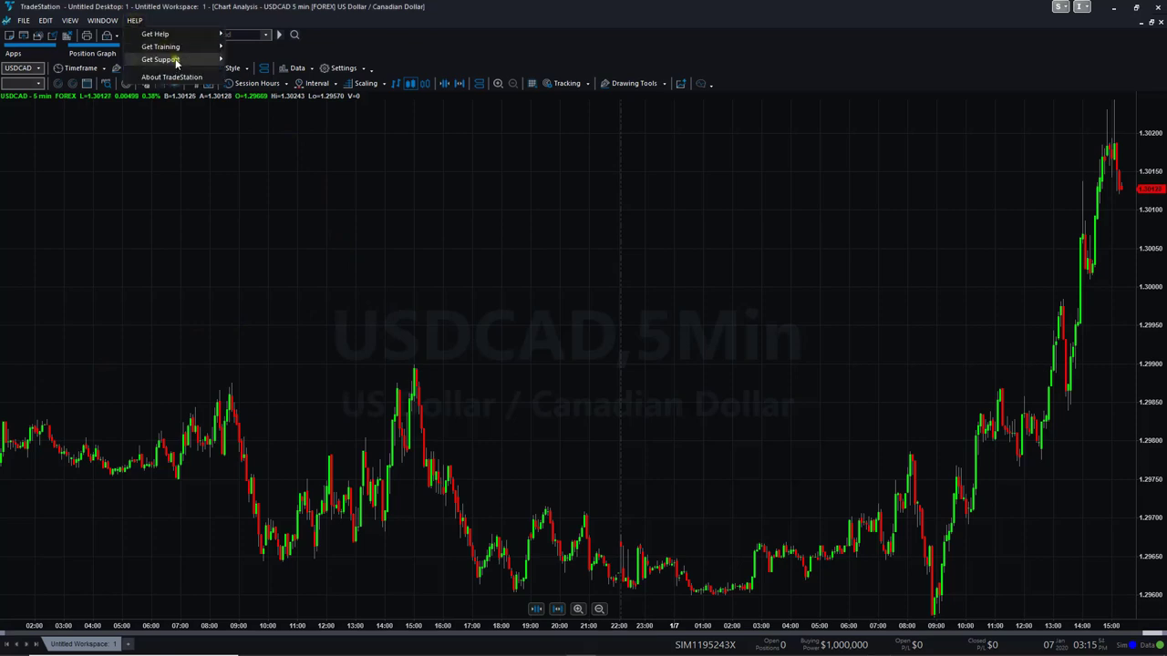
pyautogui.click(187, 78)
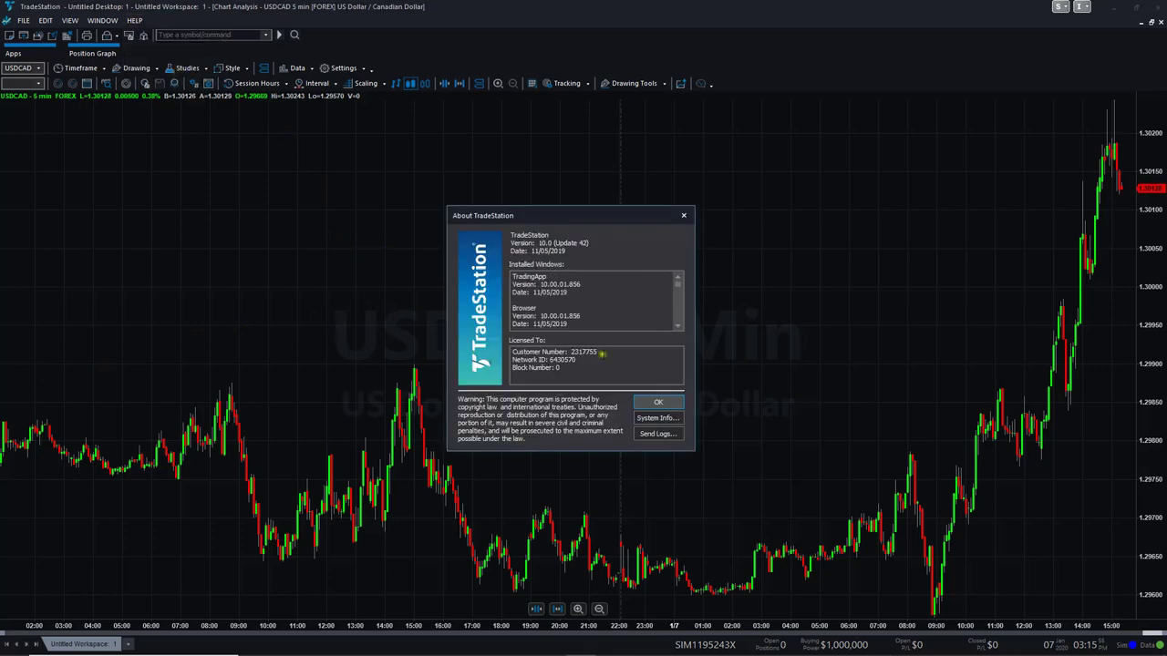
pyautogui.moveTo(617, 353); pyautogui.dragTo(573, 352)
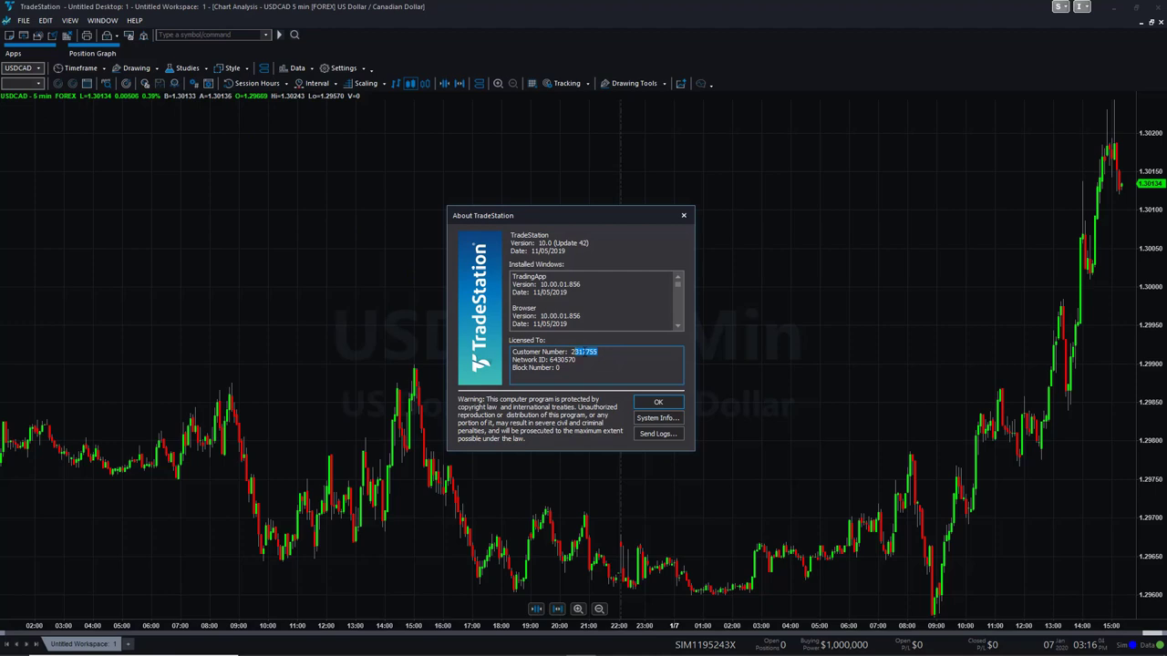
pyautogui.click(660, 402)
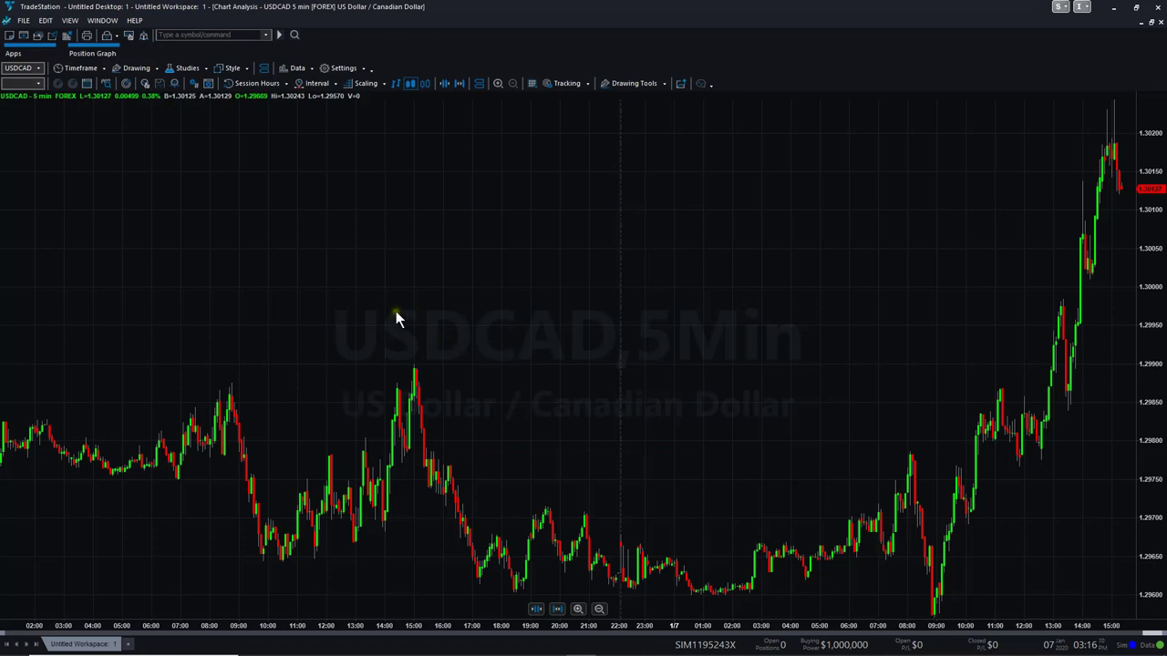
# Start an EasyLanguage file import and load the WST ROLLERCOASTER file from the testfiles folder
pyautogui.click(24, 21)
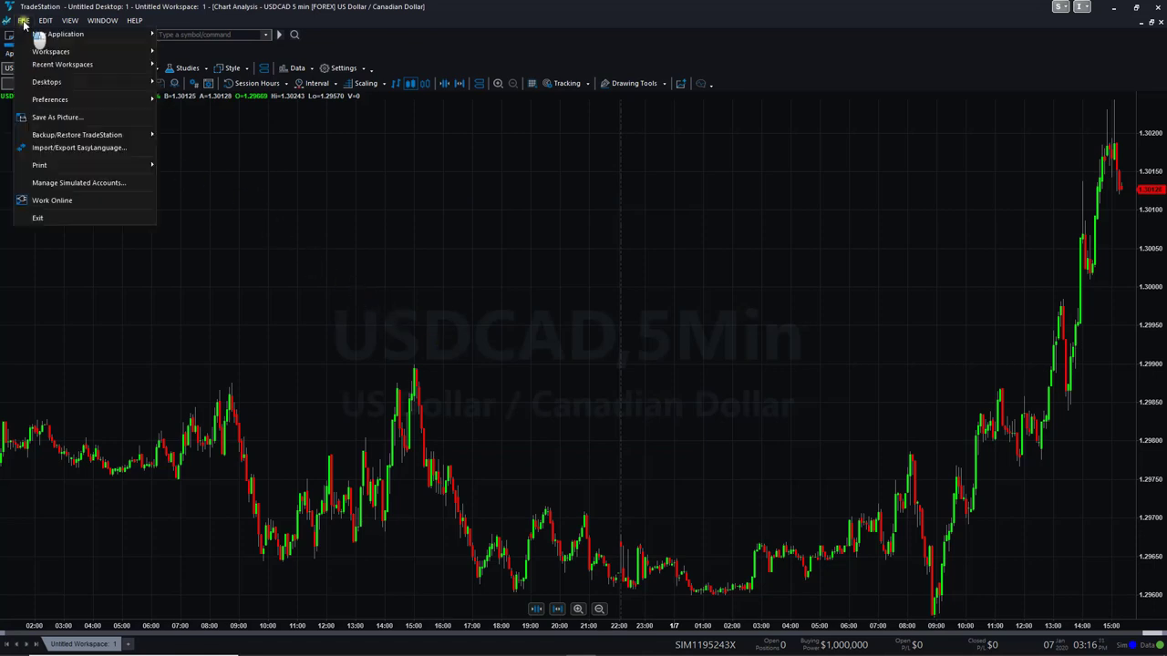
pyautogui.click(91, 149)
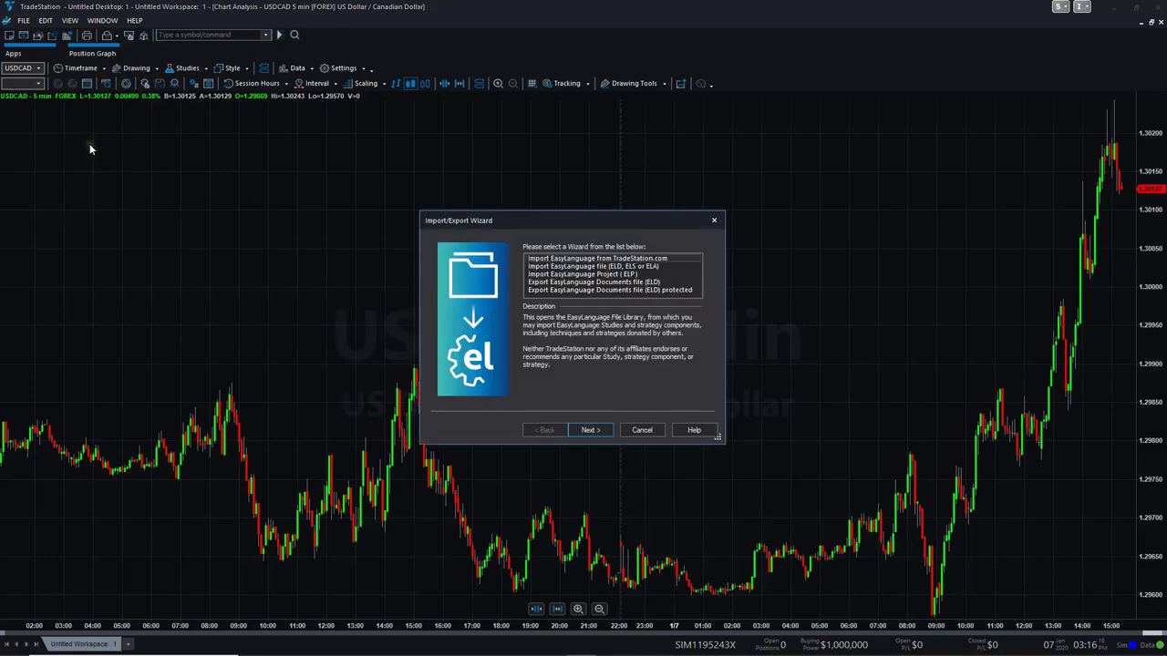
pyautogui.click(627, 267)
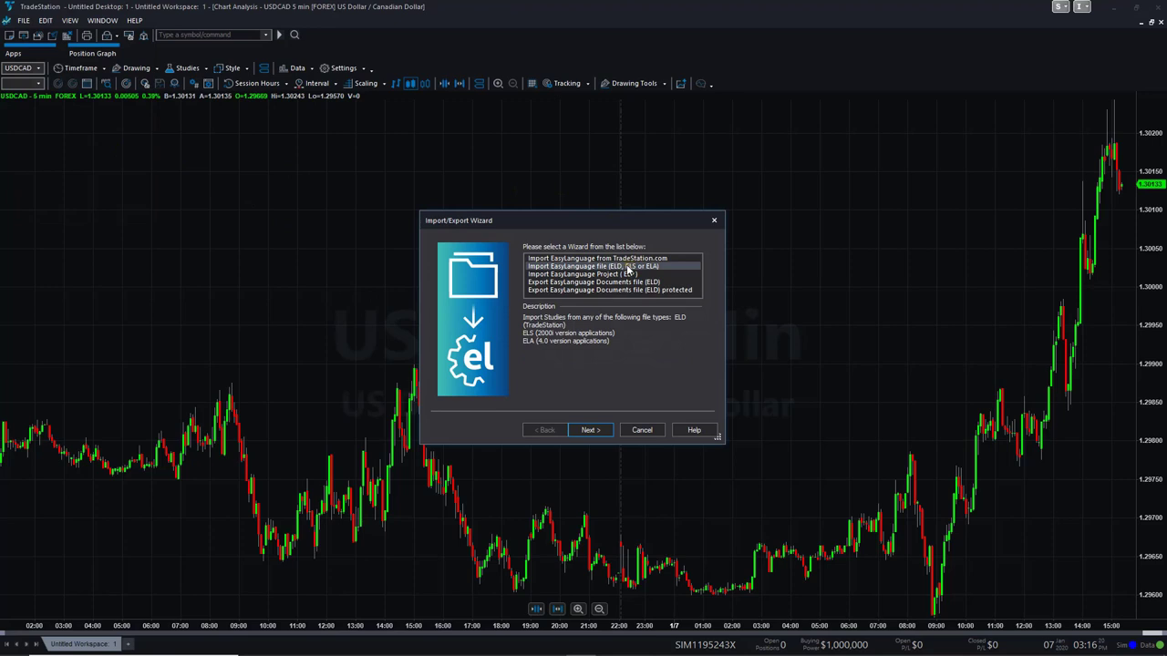
pyautogui.click(591, 430)
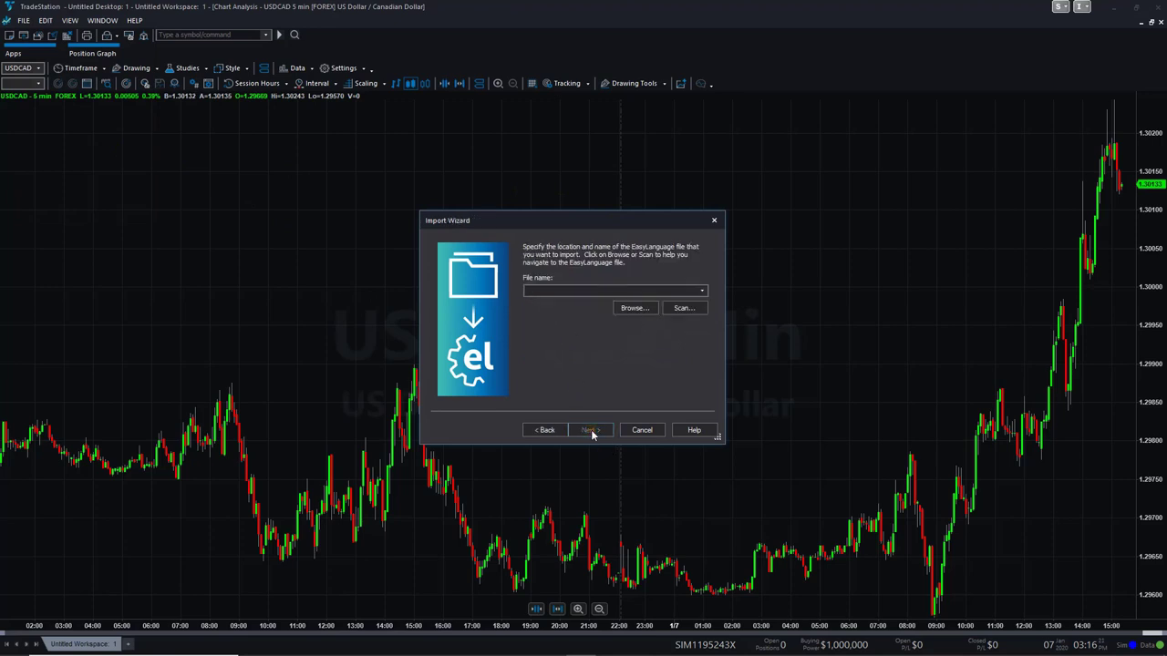
pyautogui.click(643, 308)
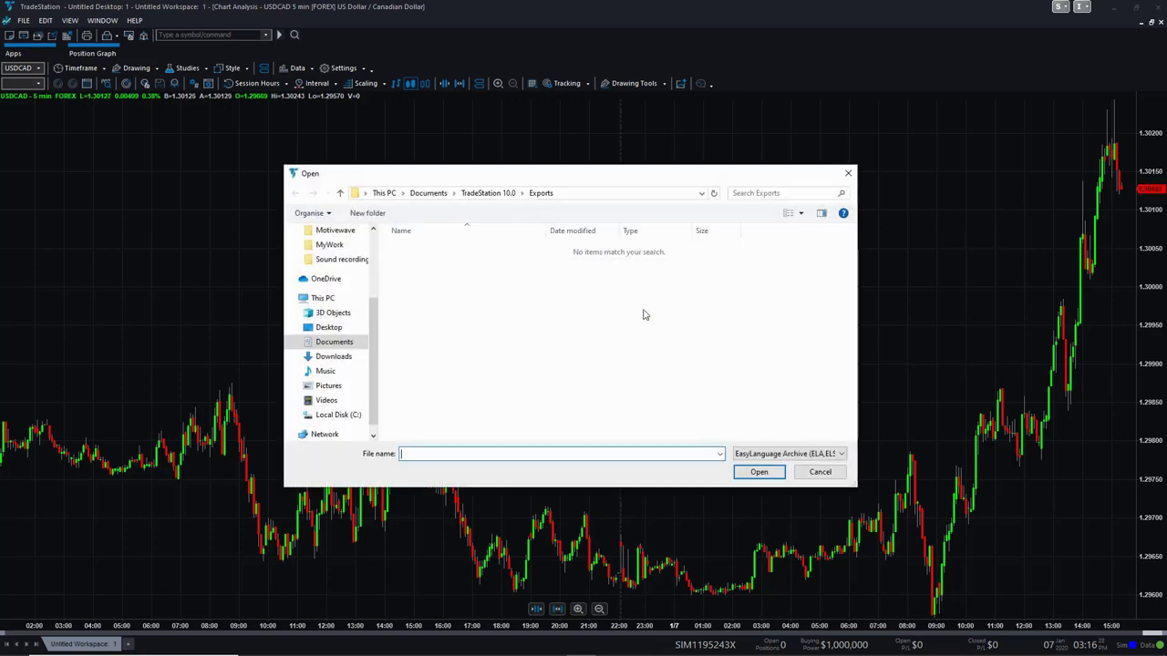
pyautogui.scroll(2, 338, 256)
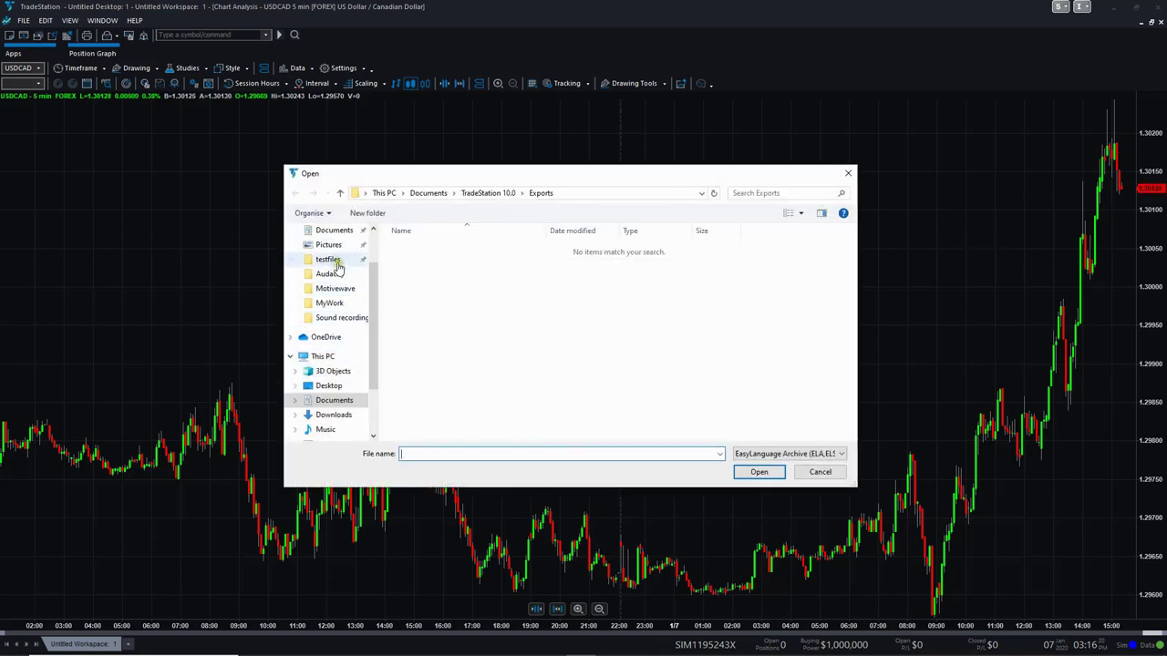
pyautogui.click(330, 260)
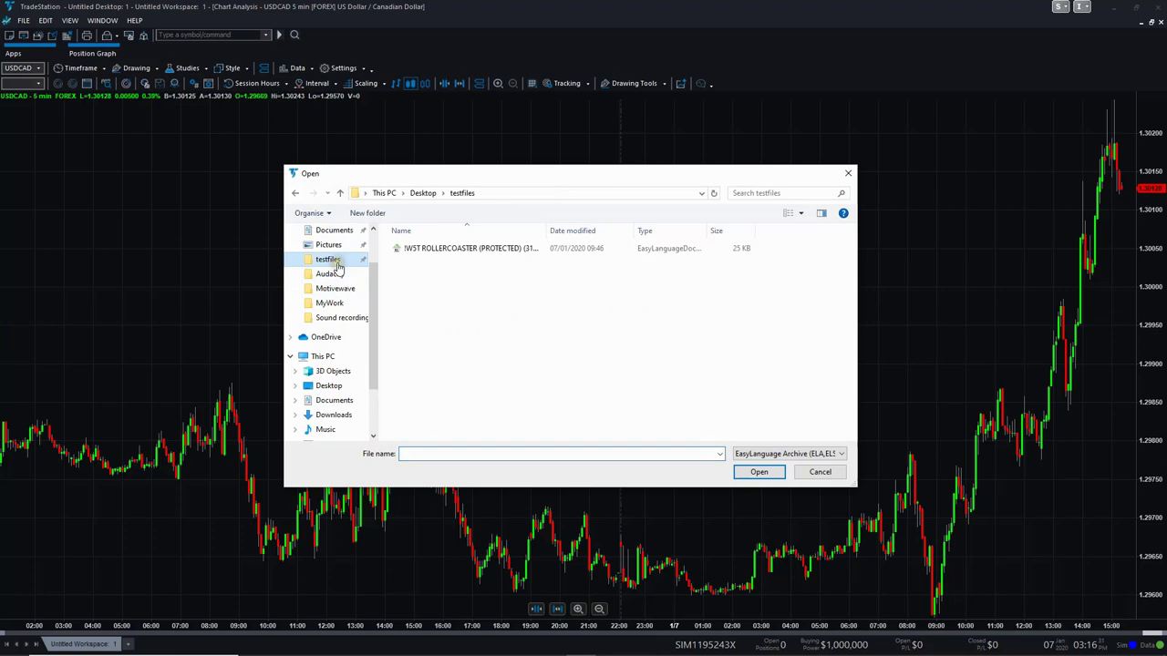
pyautogui.click(491, 251)
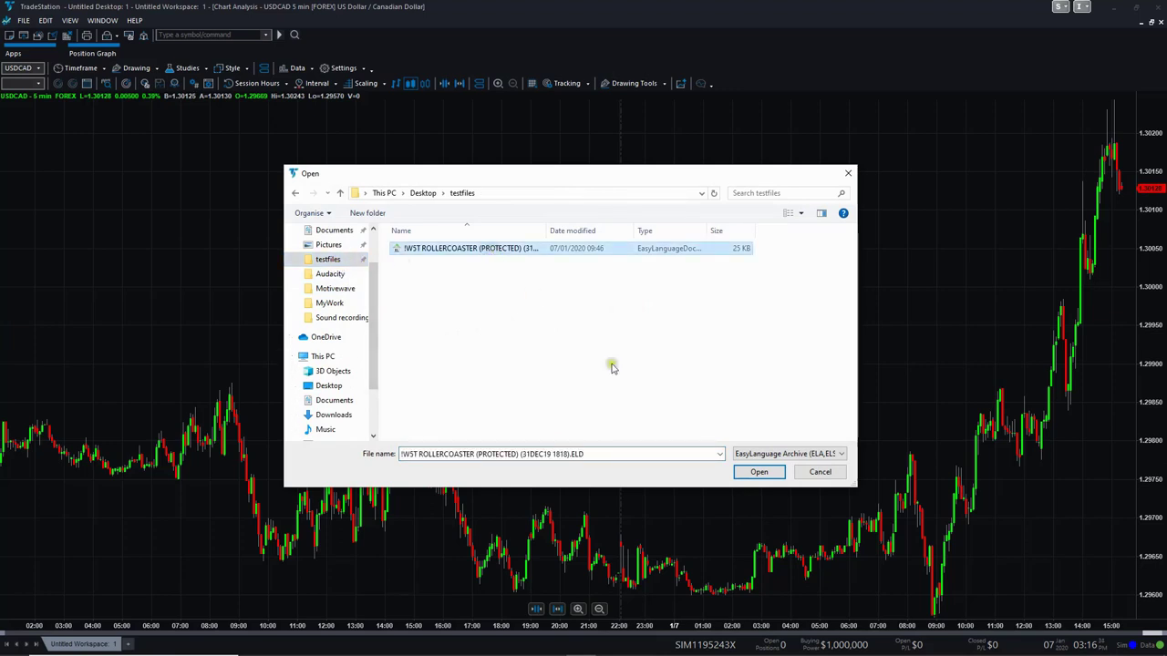
pyautogui.click(758, 473)
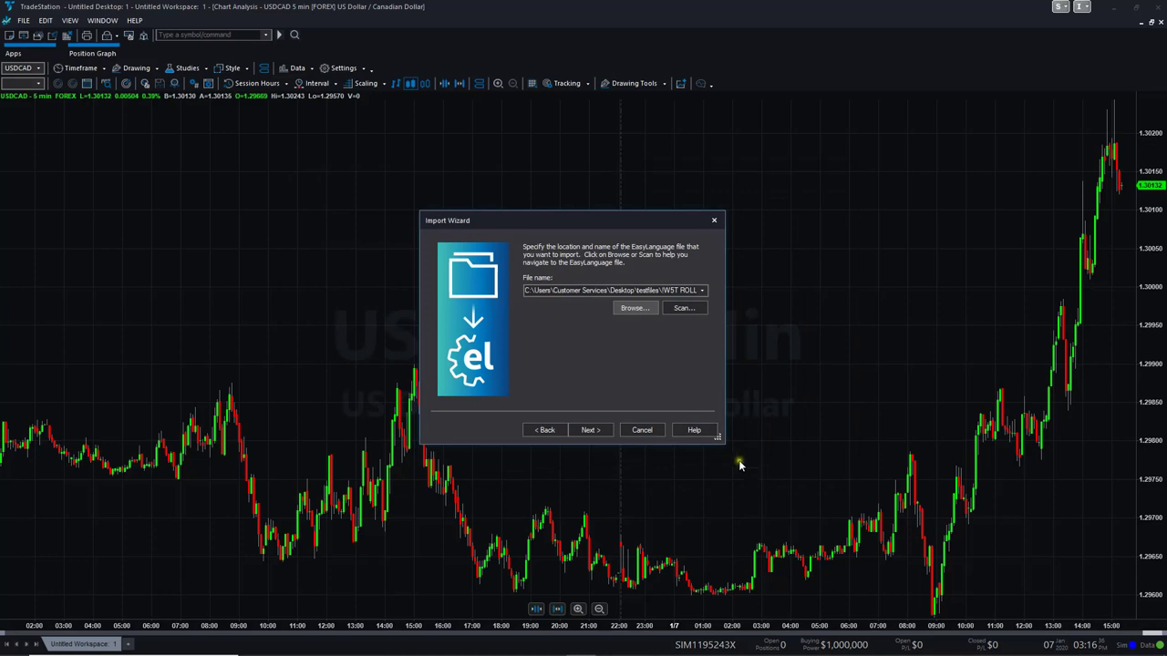
# Finish the Import Wizard to import the indicator and dismiss the success message
pyautogui.click(593, 431)
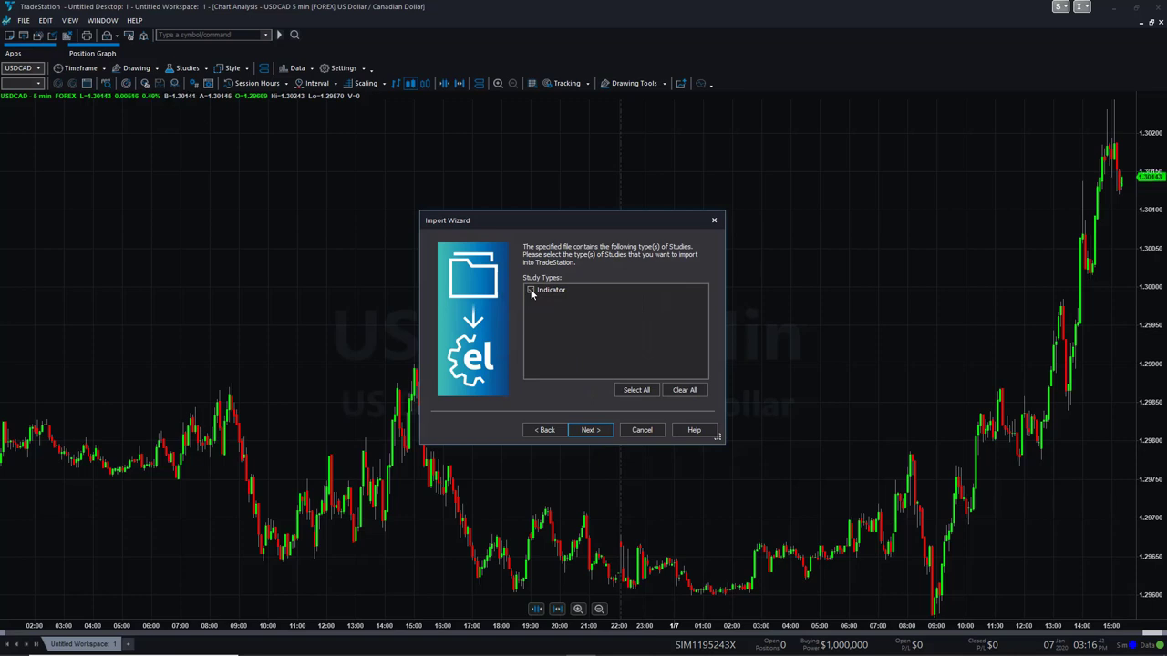
pyautogui.click(590, 430)
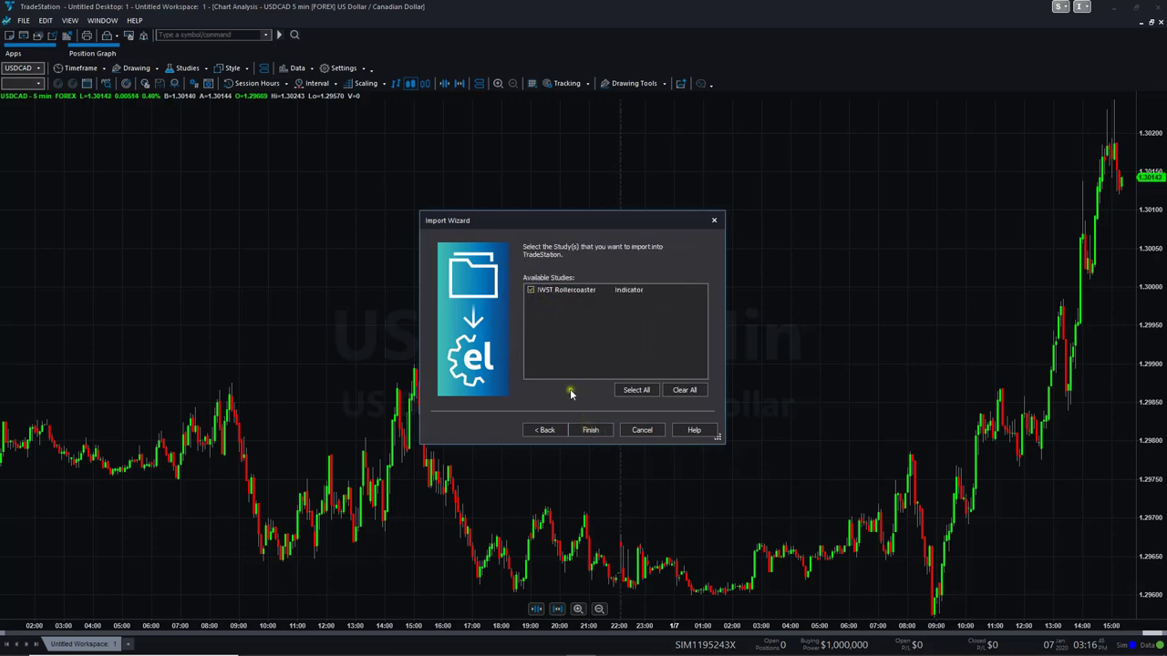
pyautogui.click(588, 430)
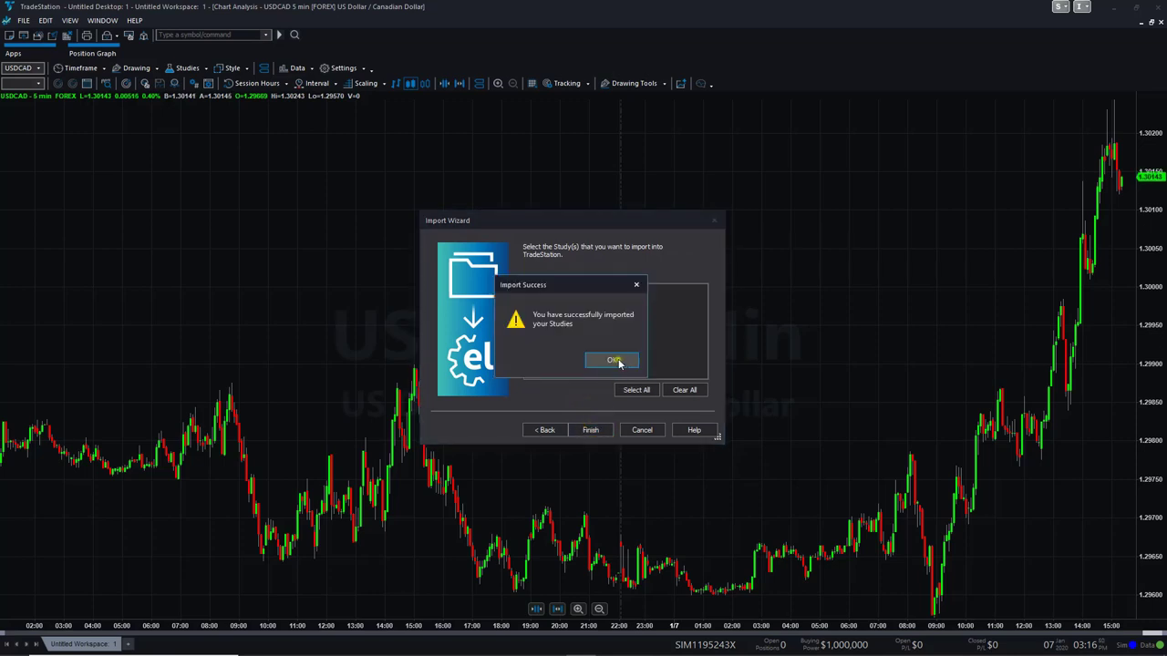
pyautogui.click(616, 361)
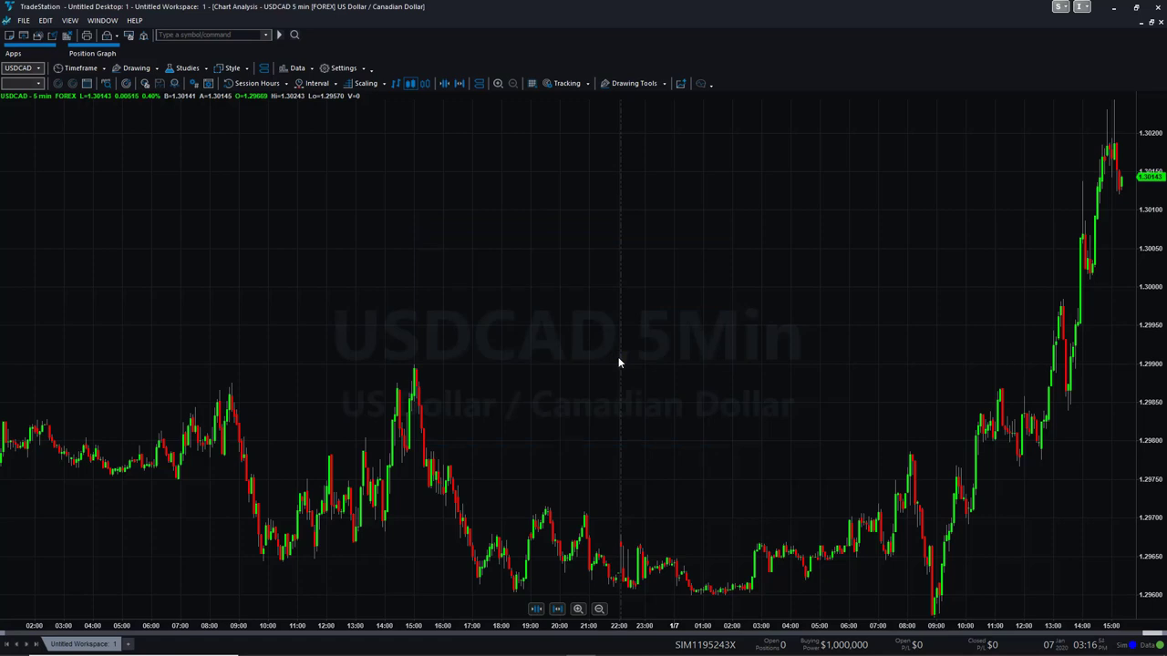
# Add the !WST Rollercoaster study to the USDCAD chart through Studies > Add Study
pyautogui.click(575, 377)
pyautogui.rightClick(527, 228)
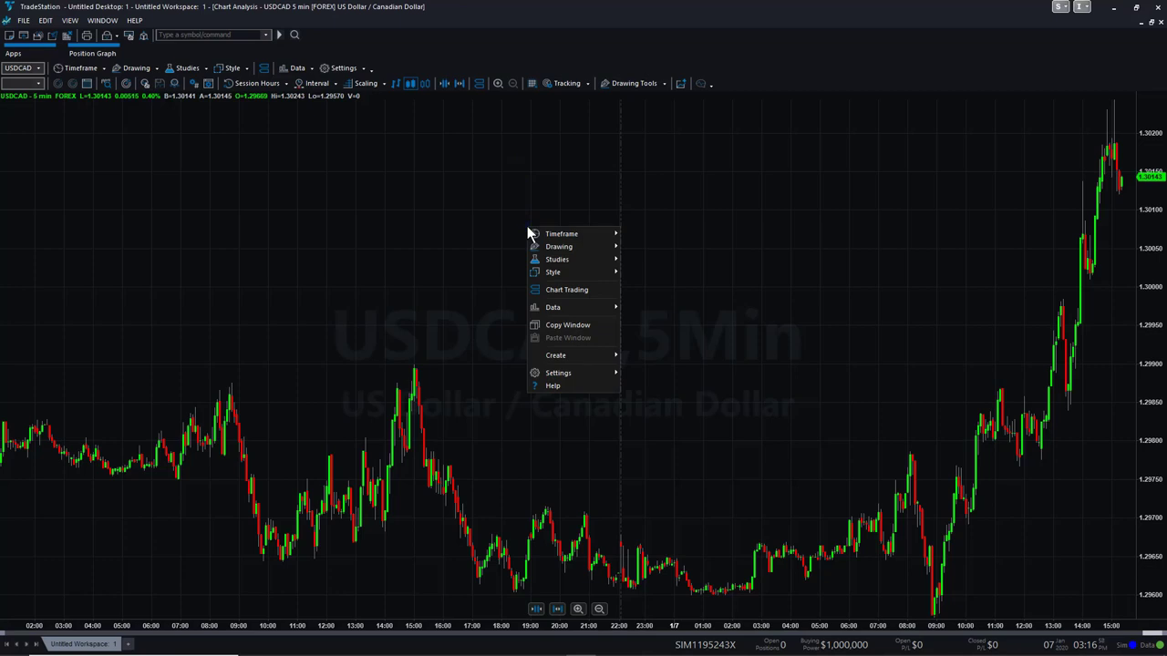
pyautogui.moveTo(565, 263)
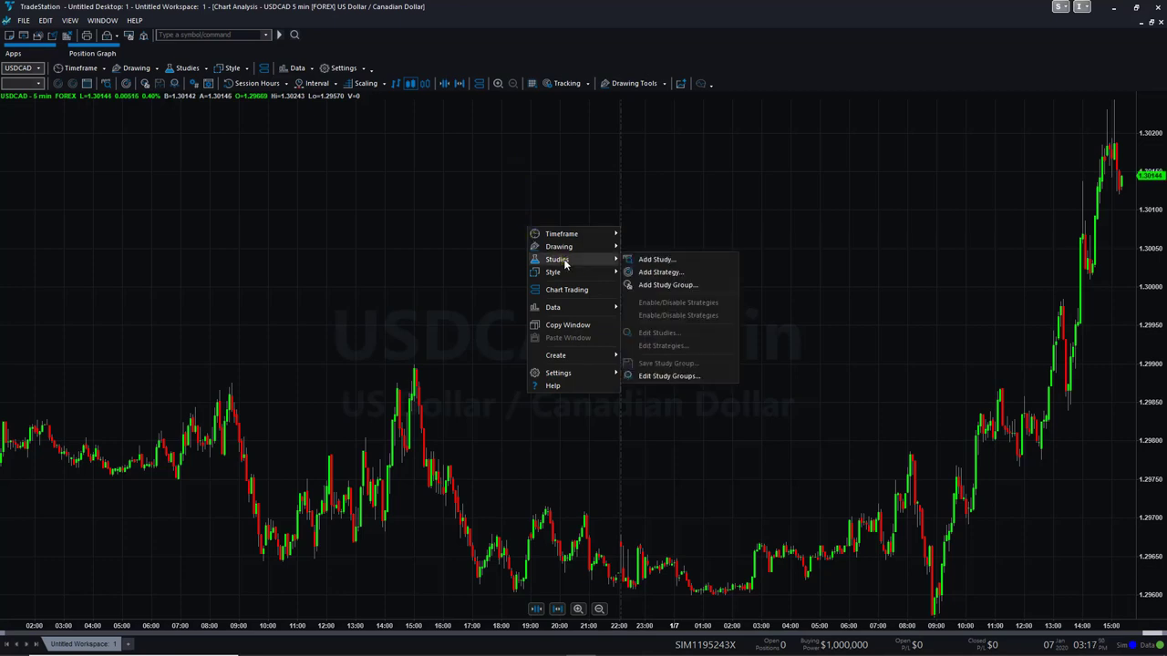
pyautogui.click(652, 264)
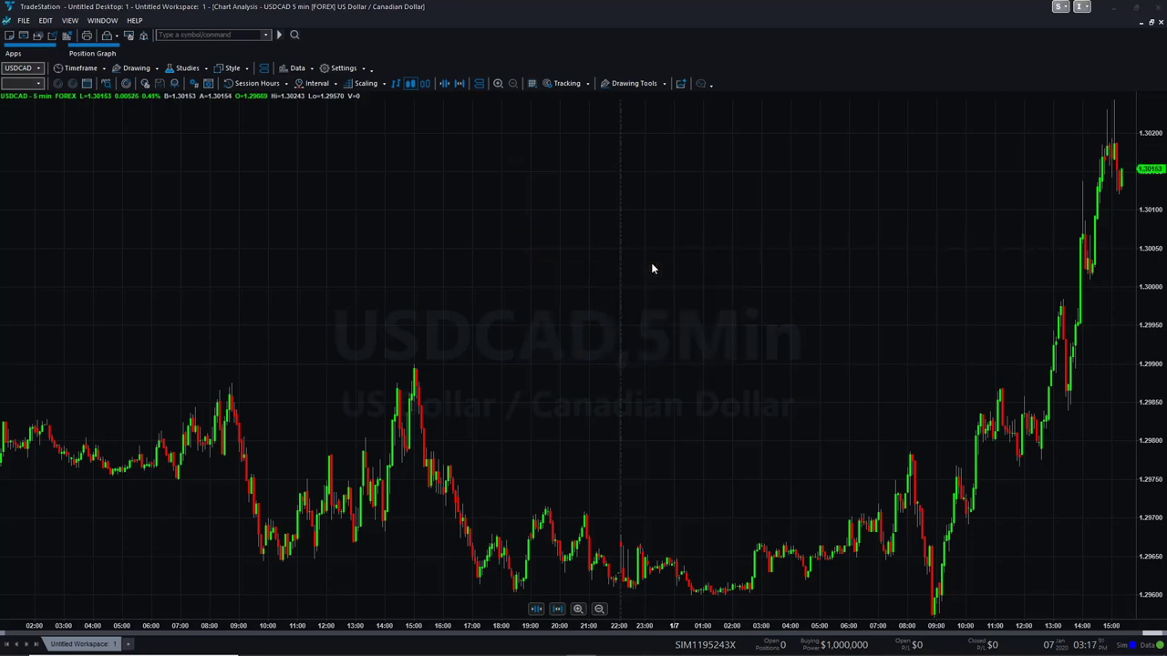
pyautogui.click(427, 278)
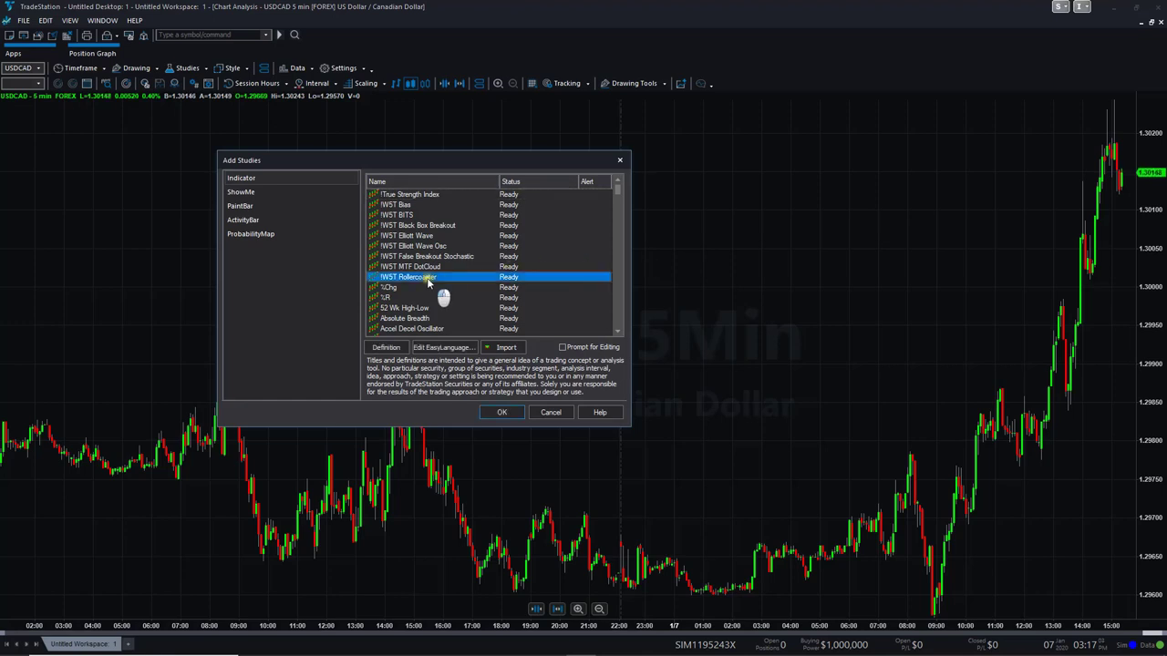
pyautogui.click(503, 411)
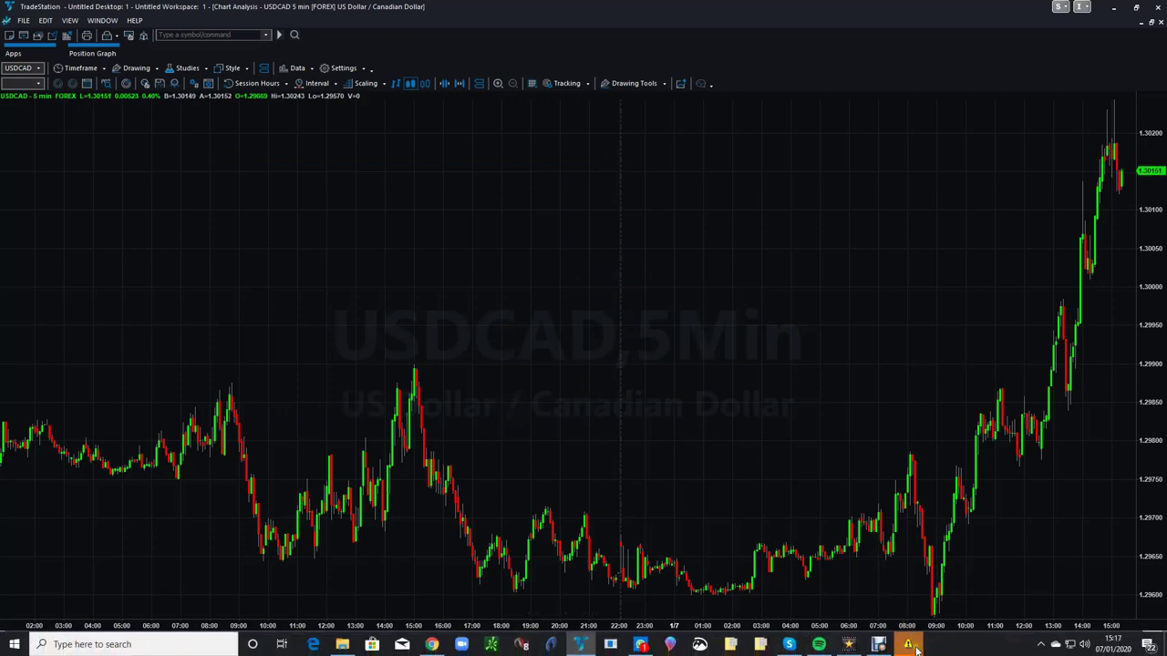
pyautogui.moveTo(915, 648)
# In Edit Studies, switch the !WST Rollercoaster study's status on
pyautogui.rightClick(486, 226)
pyautogui.moveTo(526, 258)
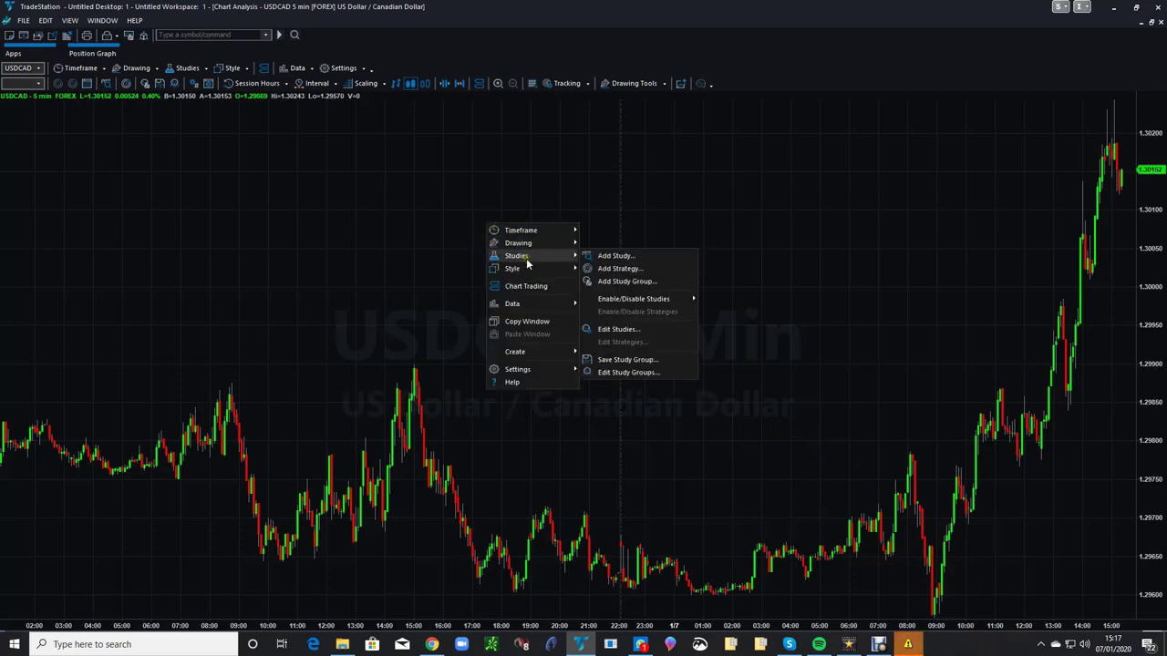
pyautogui.click(640, 332)
pyautogui.click(579, 147)
pyautogui.click(713, 147)
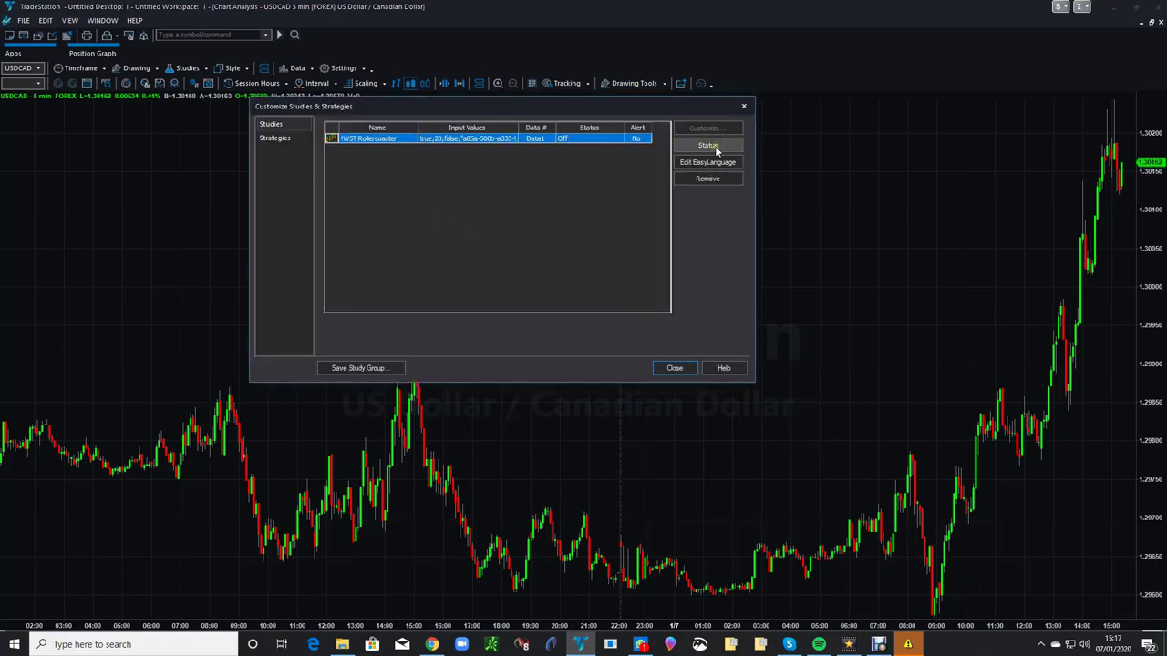
# Paste the new licence key into the LicenseKey input and set it as the default
pyautogui.click(709, 128)
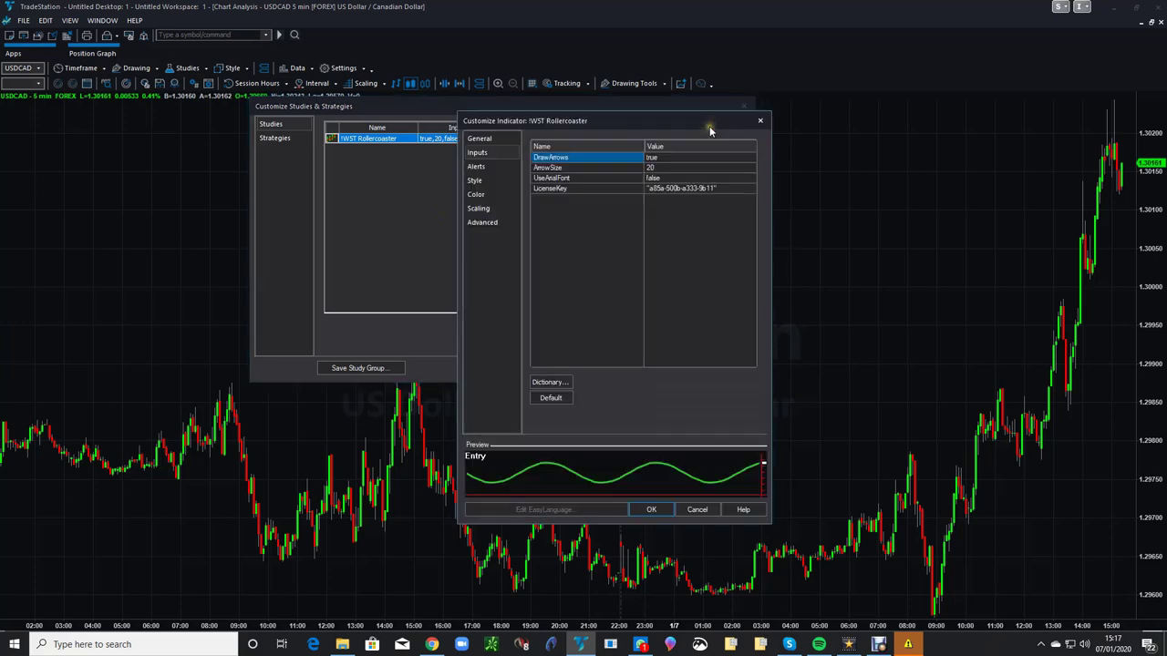
pyautogui.click(716, 187)
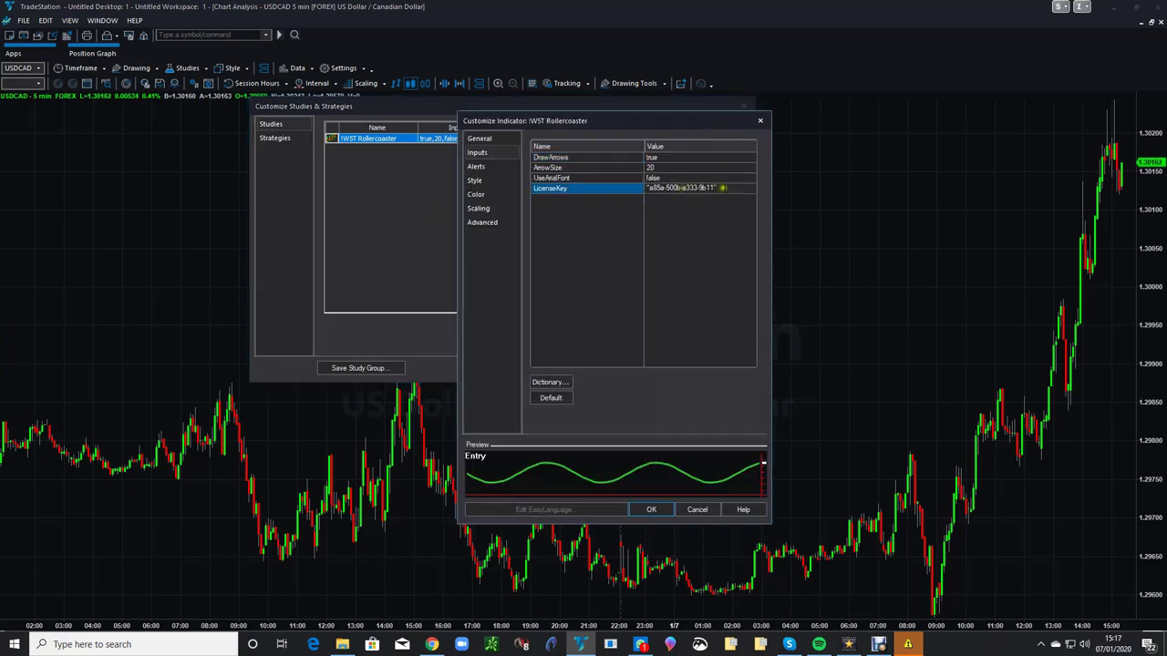
pyautogui.click(727, 187)
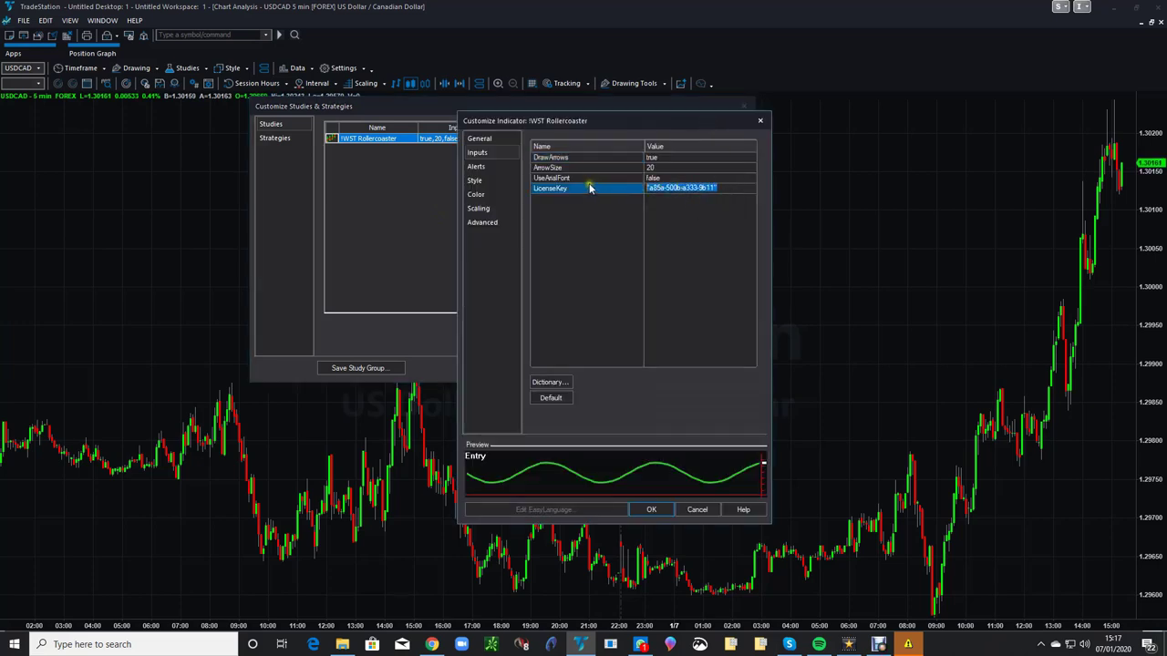
pyautogui.hotkey('ctrl', 'v')
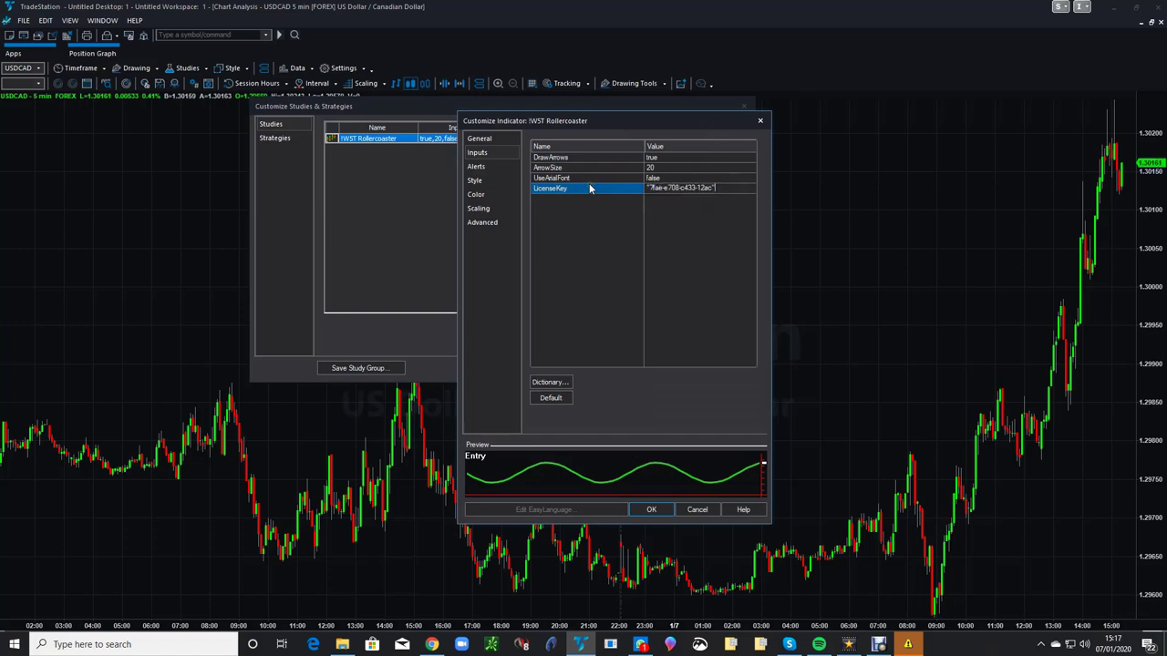
pyautogui.click(564, 398)
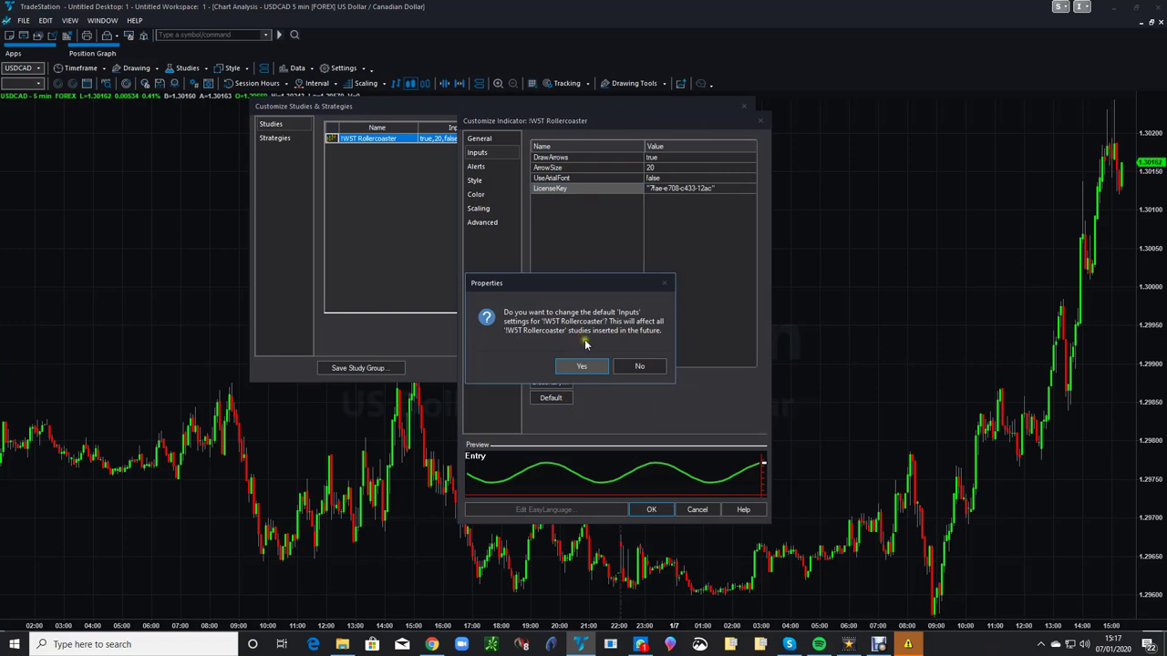
# Confirm the new default inputs and close the indicator and studies dialogs
pyautogui.click(598, 368)
pyautogui.click(650, 509)
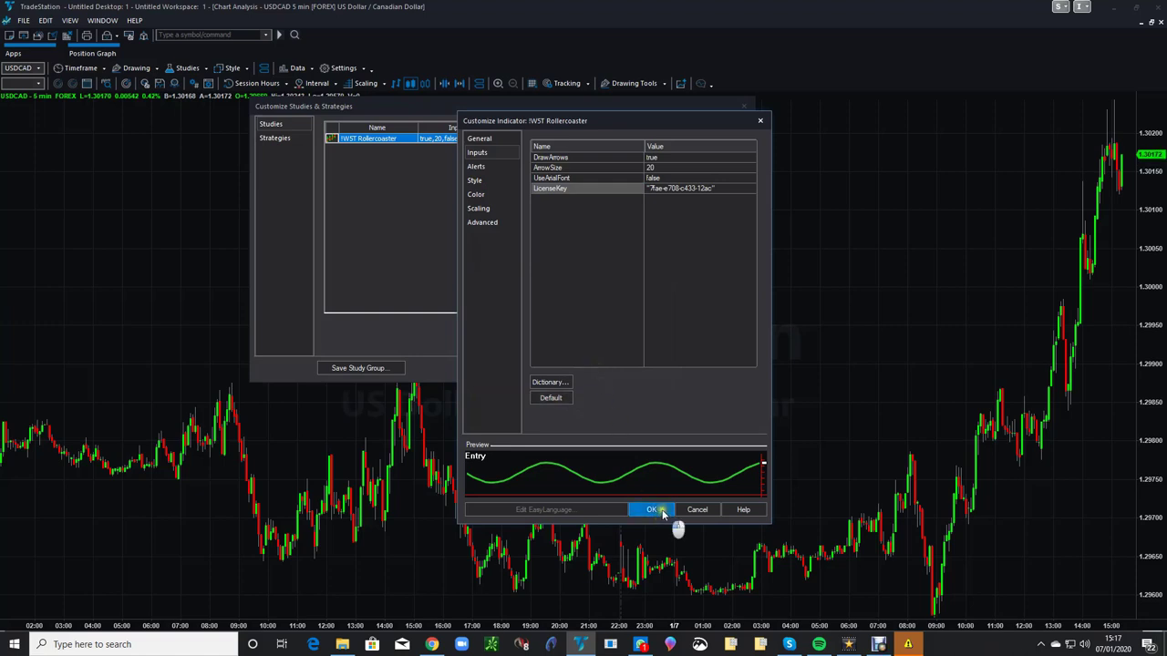
pyautogui.click(674, 367)
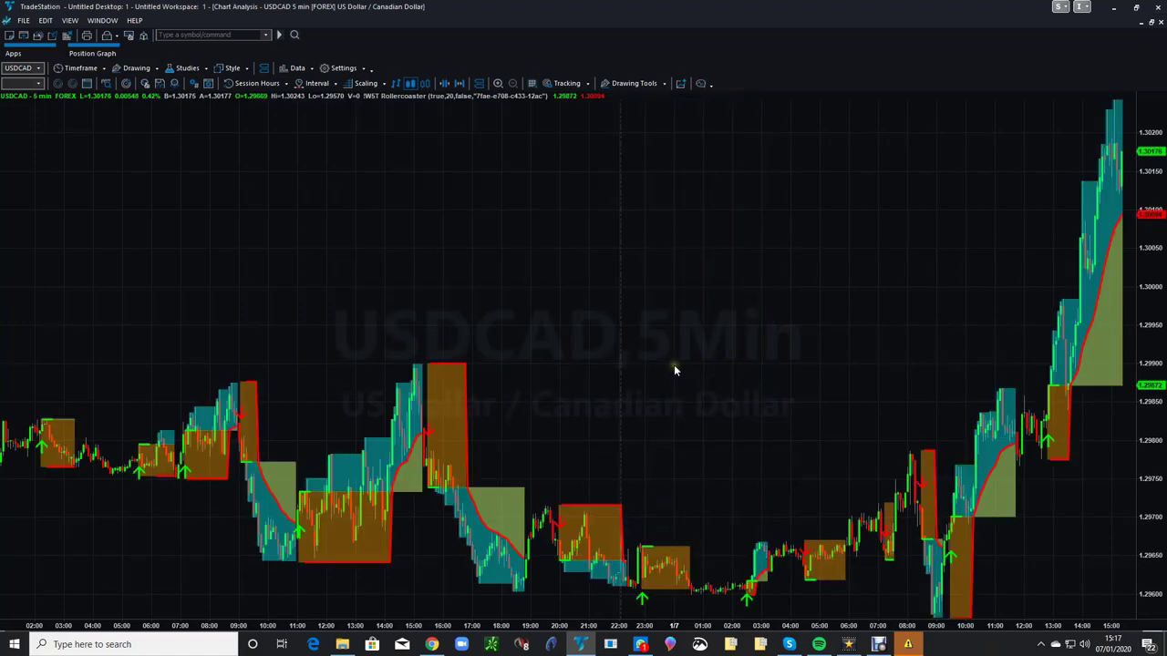